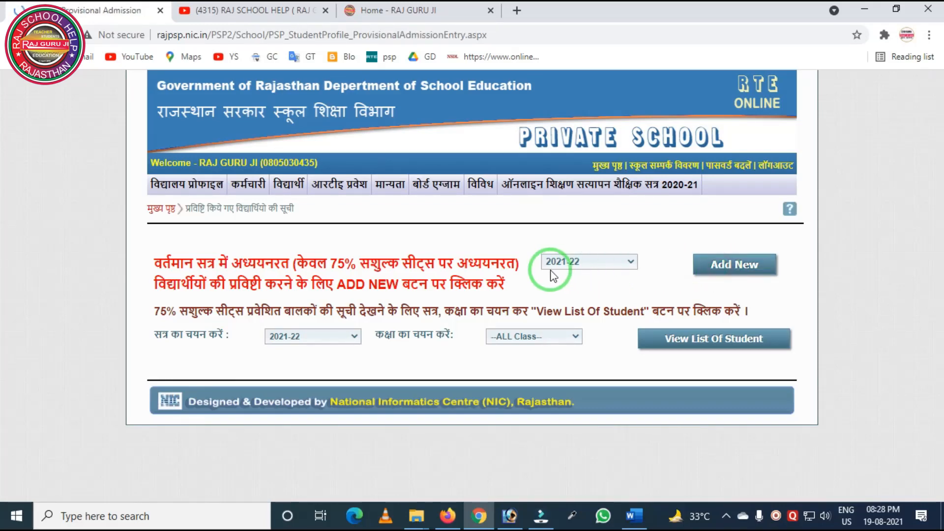
# Step: Examine the four previous-institution type options on the provisional admission entry form
pyautogui.scroll(-3, 442, 274)
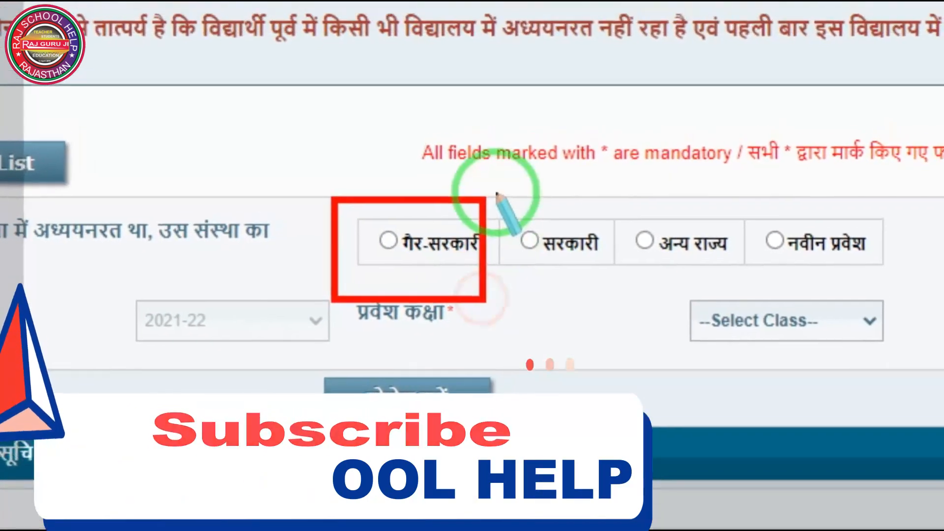
pyautogui.moveTo(497, 193)
pyautogui.mouseDown()
pyautogui.moveTo(580, 292)
pyautogui.moveTo(609, 297)
pyautogui.mouseUp()
pyautogui.moveTo(619, 183); pyautogui.dragTo(622, 219)
pyautogui.moveTo(500, 248); pyautogui.dragTo(606, 307)
pyautogui.rightClick(622, 304)
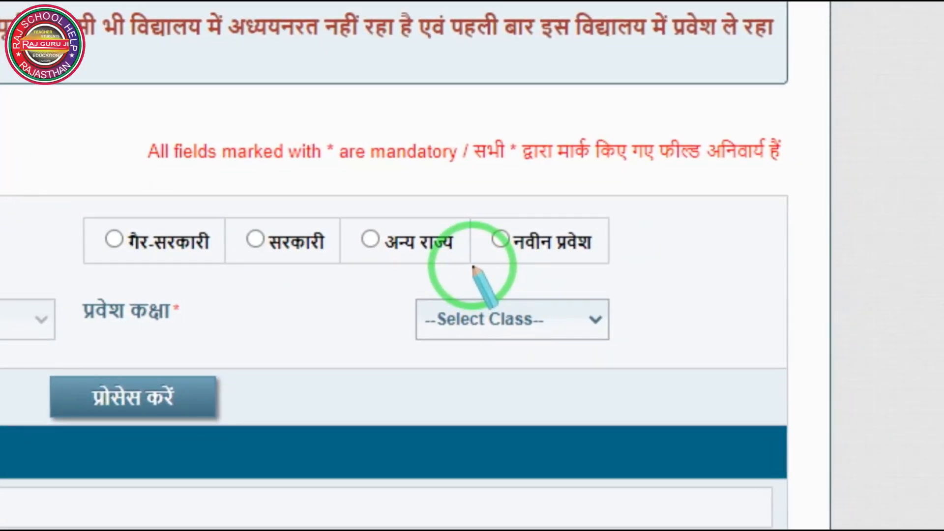
pyautogui.moveTo(468, 197); pyautogui.dragTo(612, 302)
pyautogui.rightClick(494, 245)
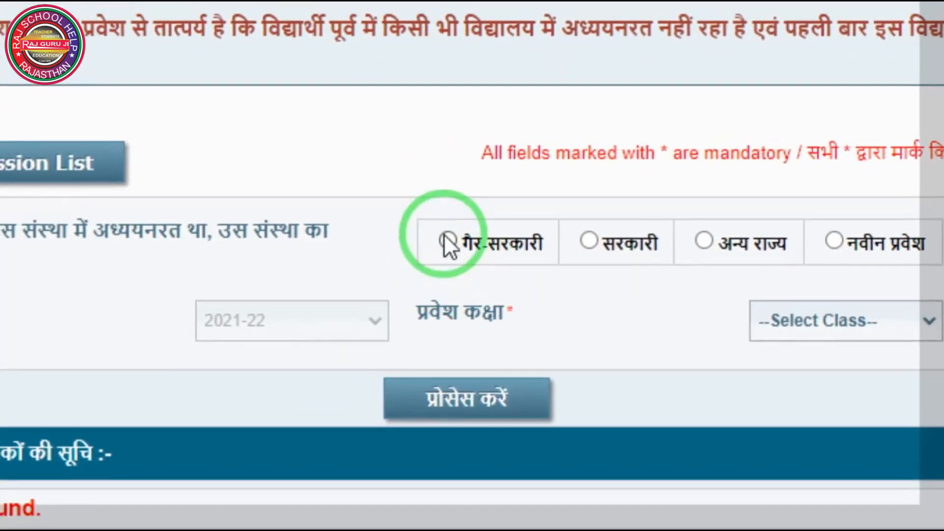
# Step: Choose गैर-सरकारी as the previous institution type and Eleventh as the admission class, and process the entry
pyautogui.click(426, 234)
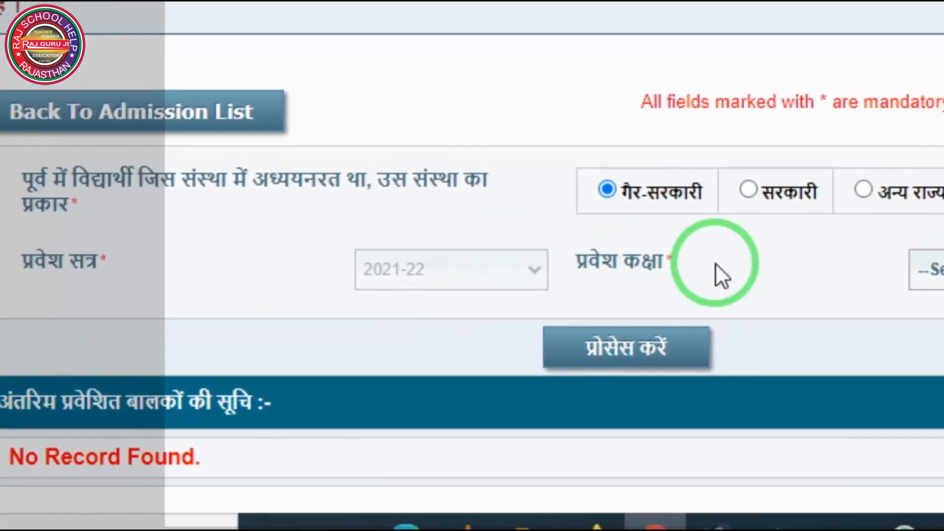
pyautogui.click(695, 273)
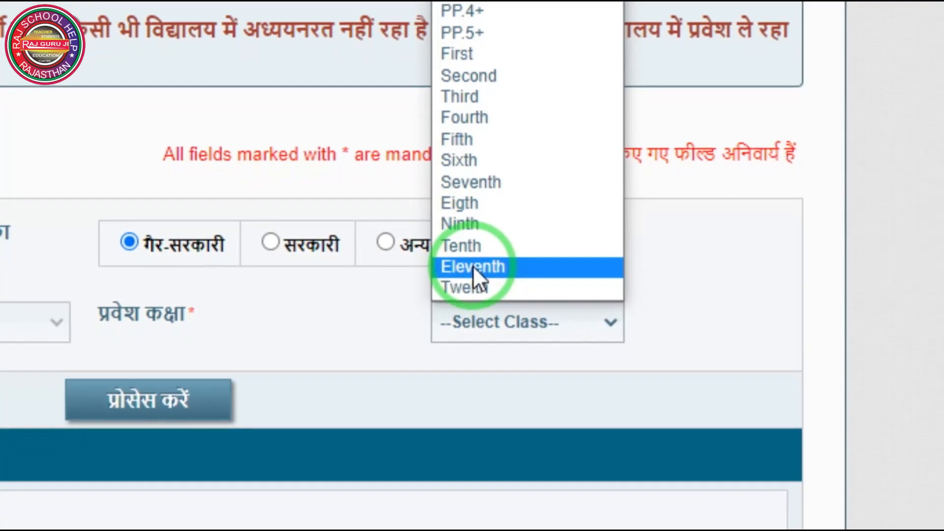
pyautogui.click(473, 265)
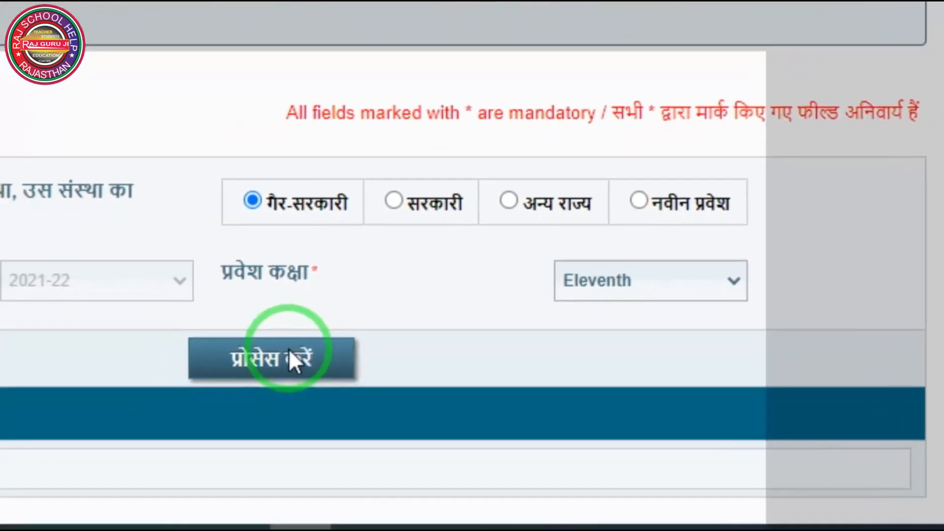
pyautogui.click(158, 391)
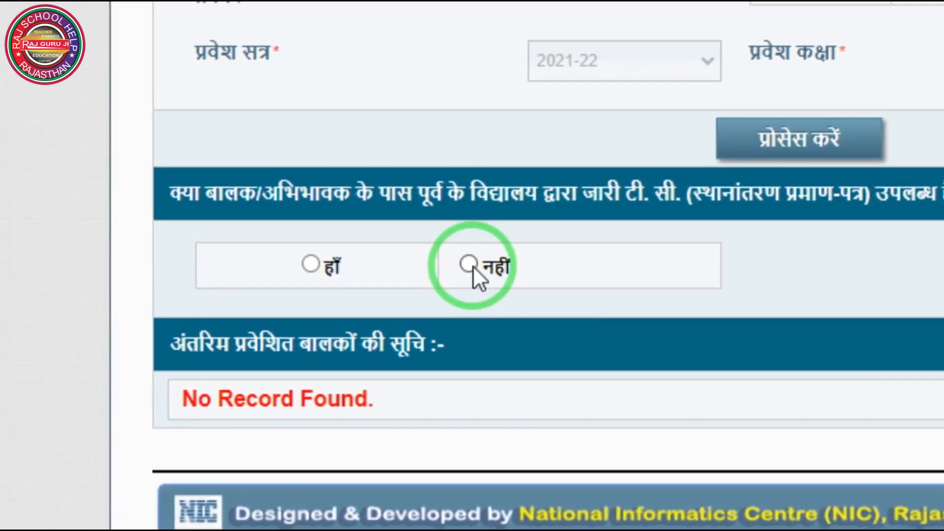
# Step: Answer नहीं for transfer certificate, student ID and affidavit, and settle on हाँ for age-appropriate admission after trying नहीं
pyautogui.click(472, 264)
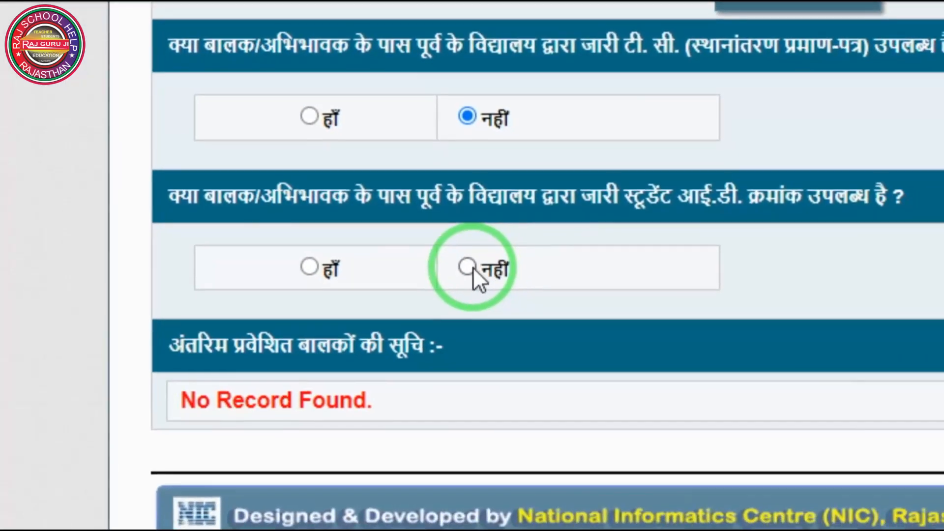
pyautogui.click(472, 267)
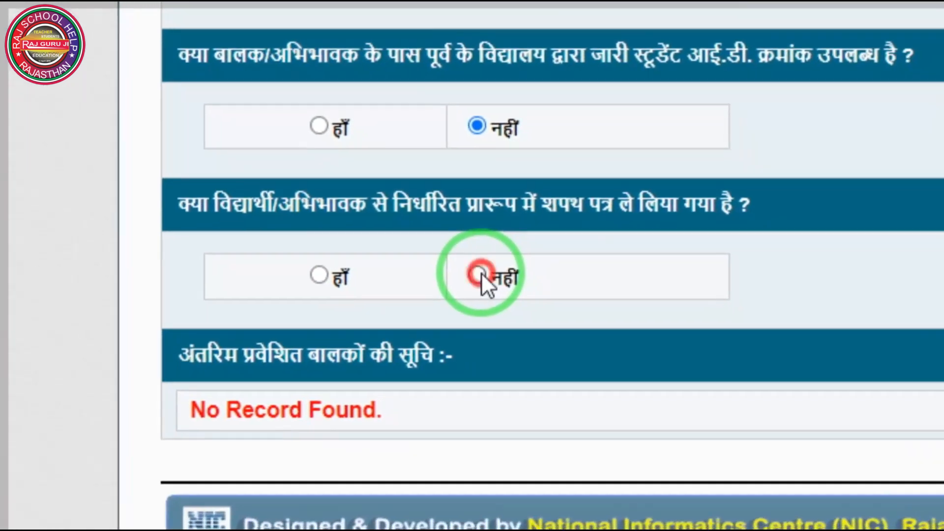
pyautogui.click(534, 314)
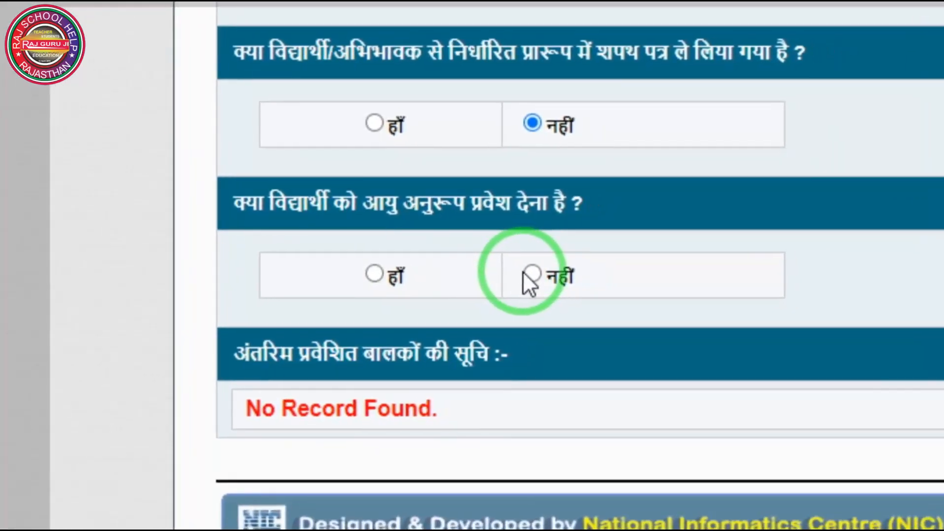
pyautogui.click(511, 272)
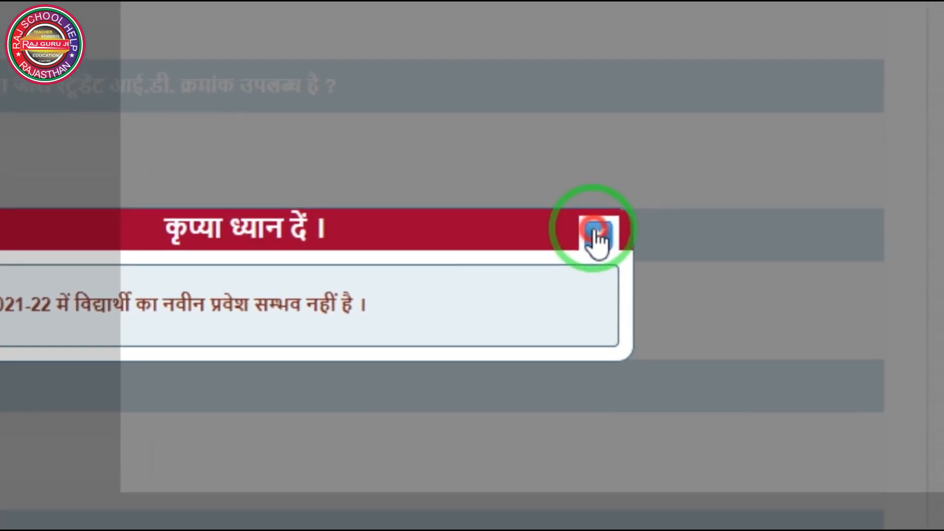
pyautogui.click(803, 189)
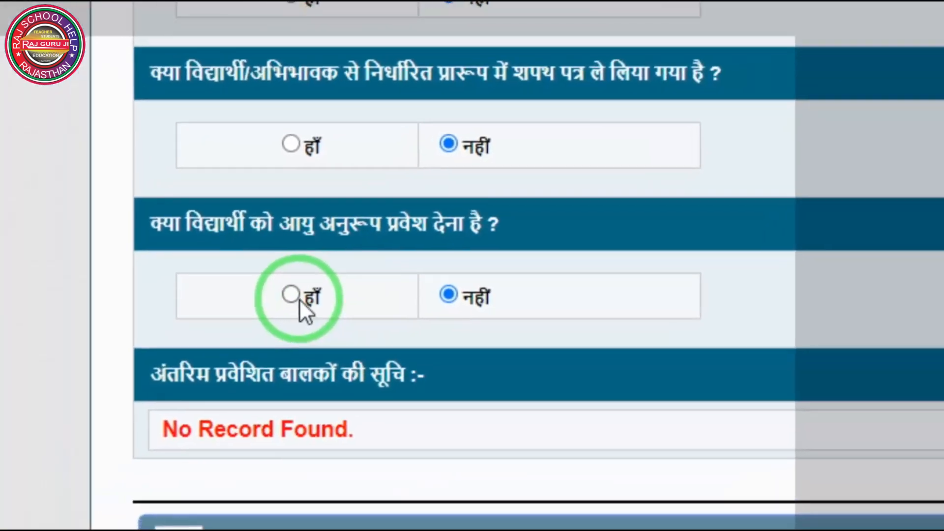
pyautogui.click(361, 284)
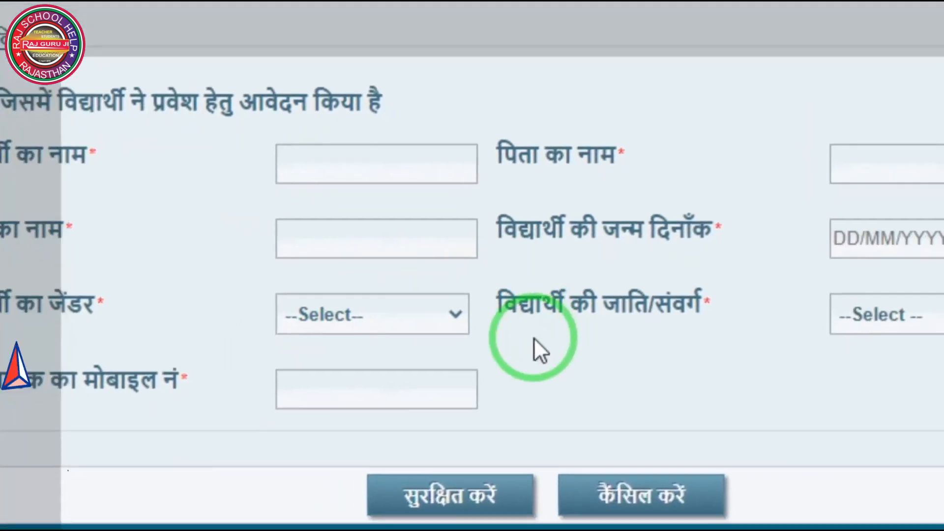
# Step: Review the blank previous school and student detail fields, and cancel the manual admission entry
pyautogui.scroll(-1, 414, 264)
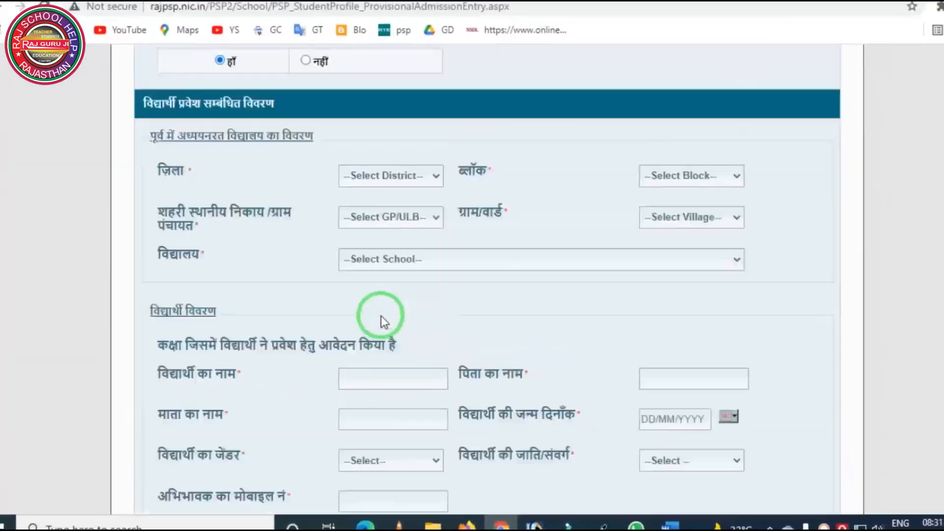
pyautogui.scroll(-2, 381, 319)
pyautogui.click(516, 486)
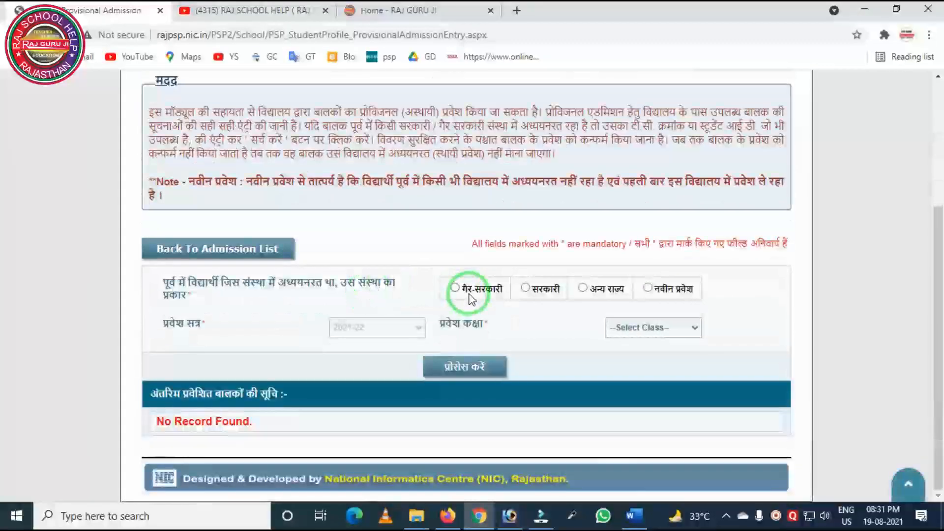
# Step: Process a गैर-सरकारी admission to class Eleventh and answer हाँ for availability of the transfer certificate
pyautogui.click(644, 327)
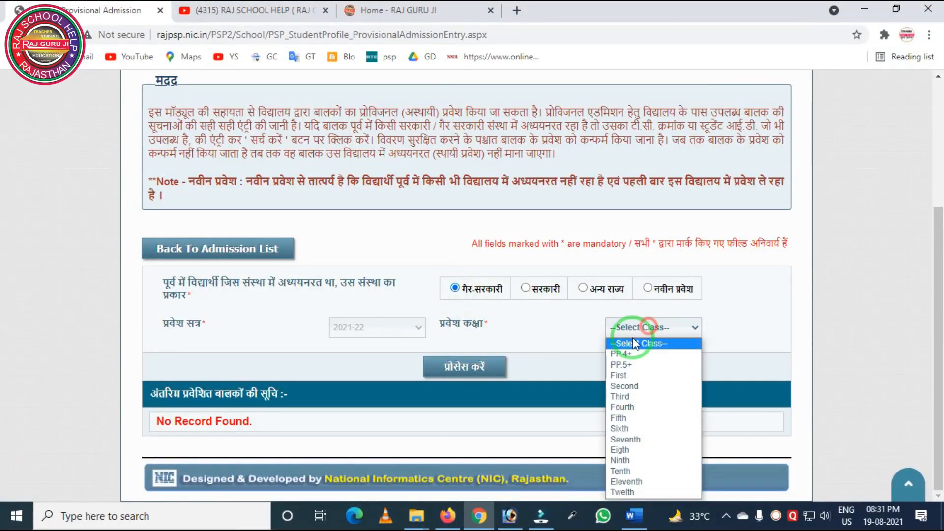
pyautogui.click(630, 483)
pyautogui.click(440, 366)
pyautogui.scroll(-2, 276, 324)
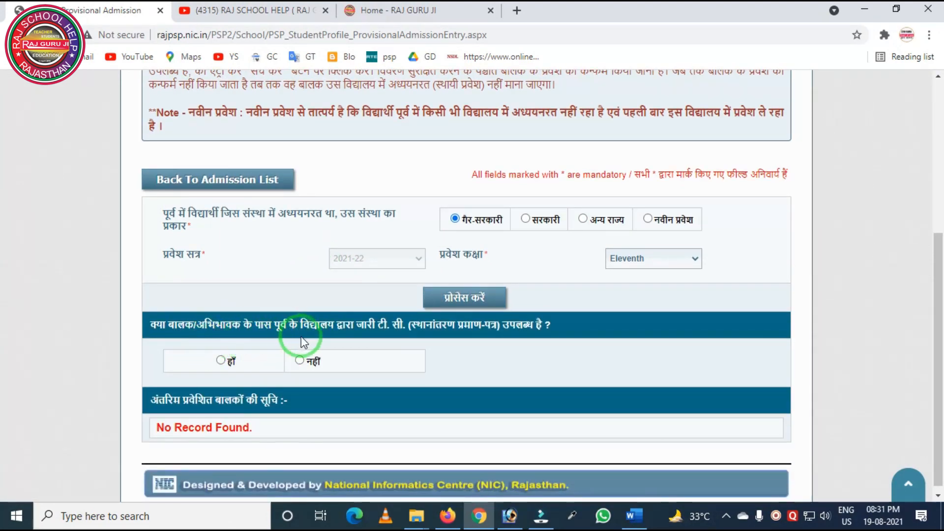
pyautogui.click(221, 361)
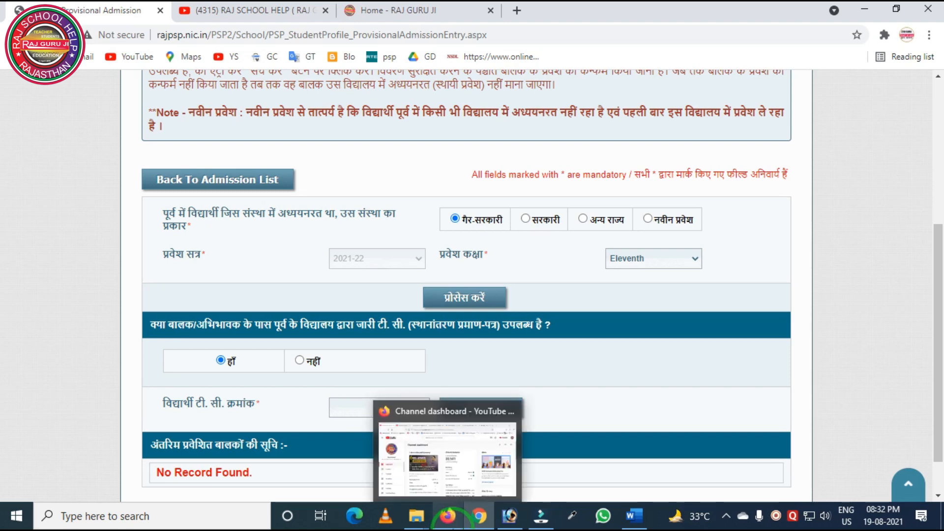
# Step: Look up the TC number on the transfer certificate open in Firefox and search for the student by it in Chrome
pyautogui.click(482, 491)
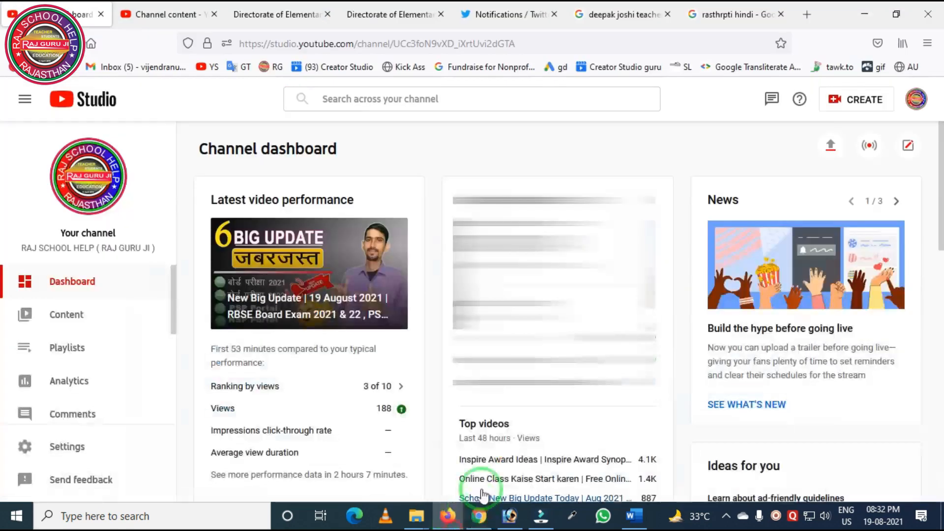
pyautogui.click(381, 15)
pyautogui.click(639, 273)
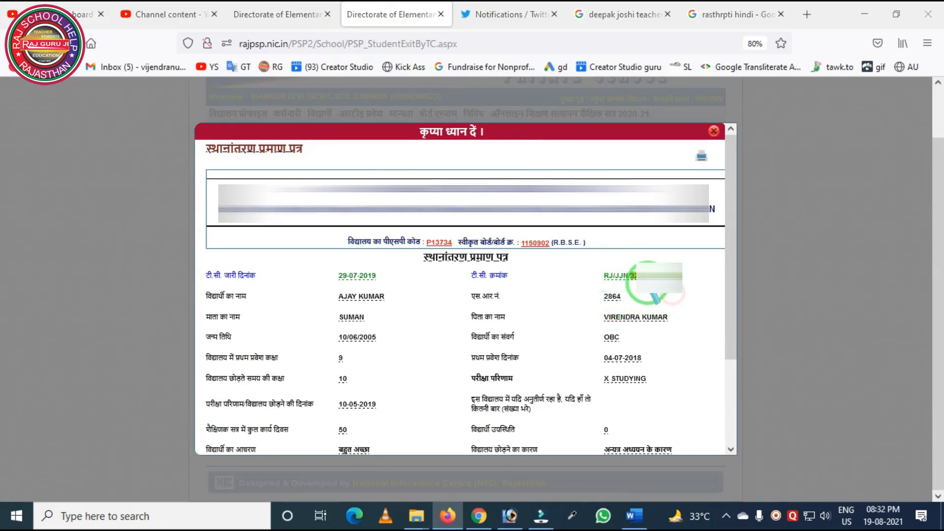
pyautogui.click(478, 517)
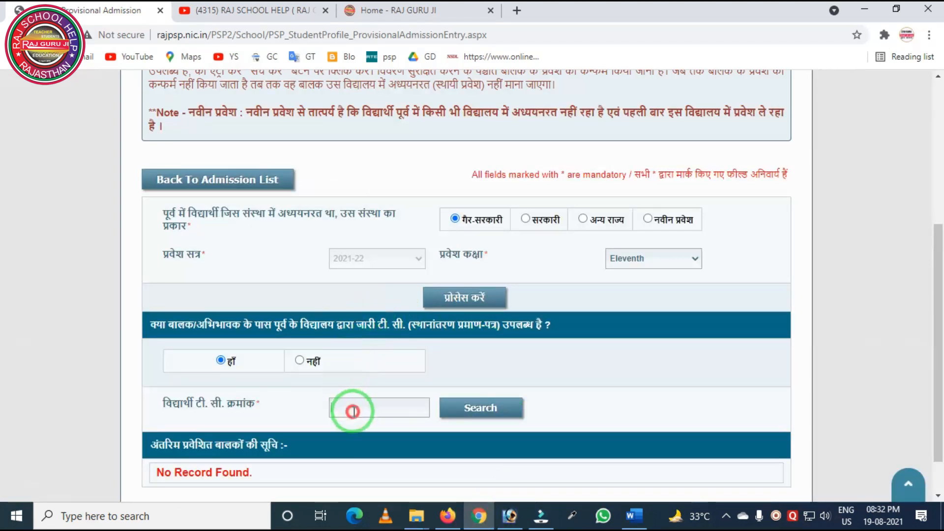
pyautogui.click(476, 404)
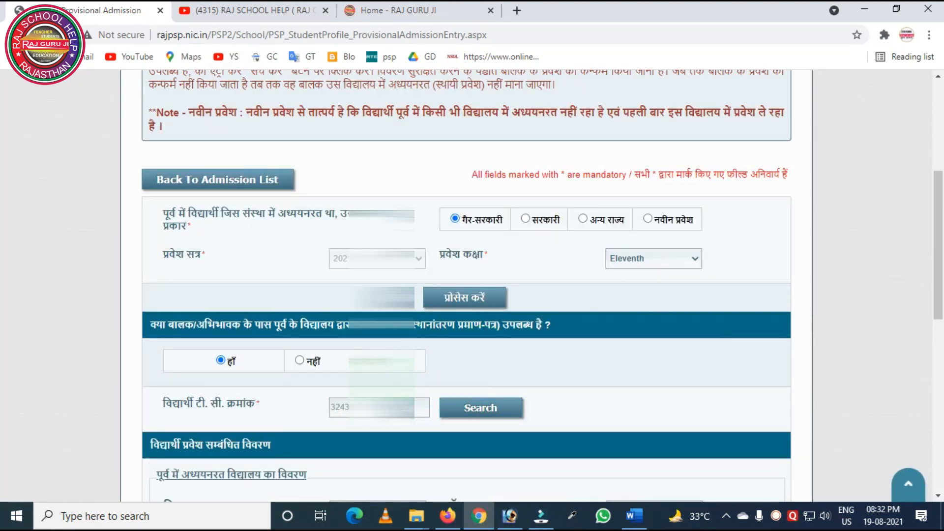
# Step: Examine the previous school details and the student details filled in from the transfer certificate record
pyautogui.scroll(-8, 395, 319)
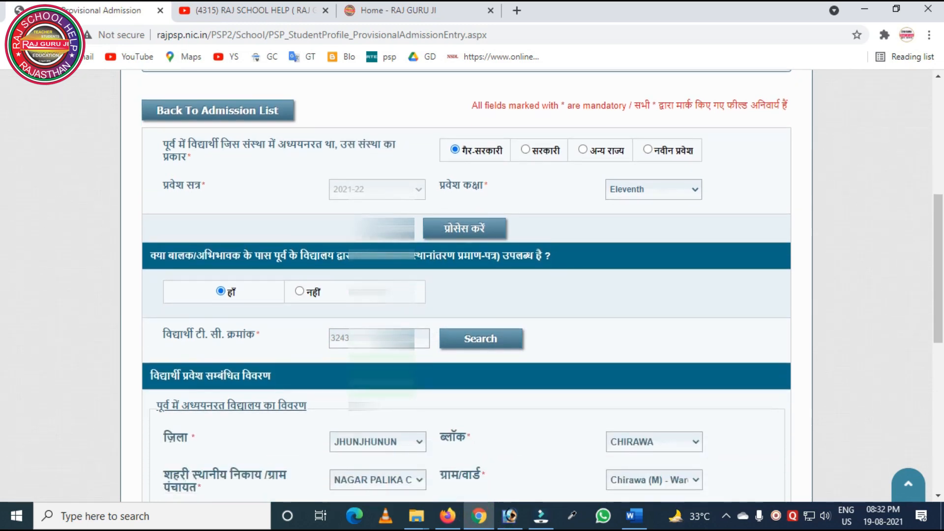
pyautogui.scroll(1, 396, 320)
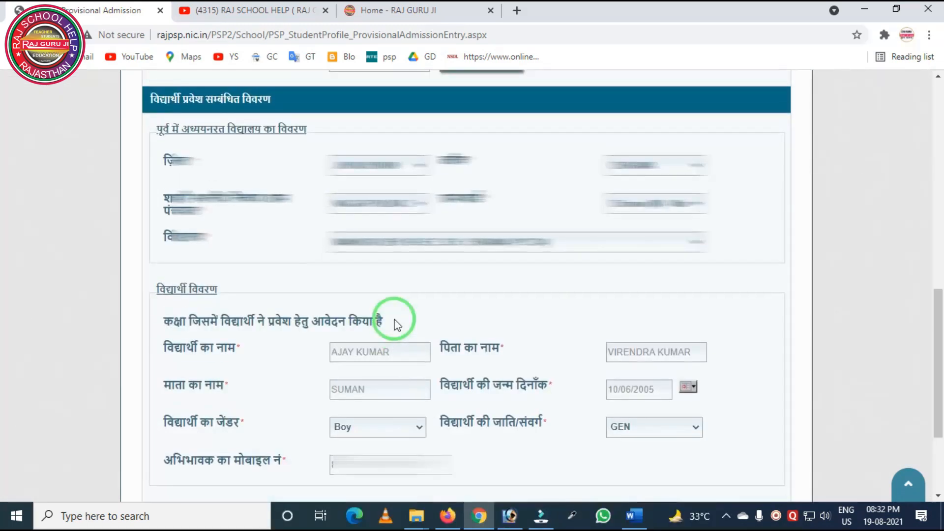
pyautogui.hotkey('ctrl', '2')
pyautogui.moveTo(147, 100)
pyautogui.mouseDown()
pyautogui.moveTo(346, 438)
pyautogui.moveTo(757, 504)
pyautogui.moveTo(713, 478)
pyautogui.mouseUp()
pyautogui.rightClick(523, 377)
pyautogui.moveTo(308, 141); pyautogui.dragTo(444, 189)
pyautogui.moveTo(566, 139); pyautogui.dragTo(710, 199)
pyautogui.moveTo(306, 168); pyautogui.dragTo(440, 210)
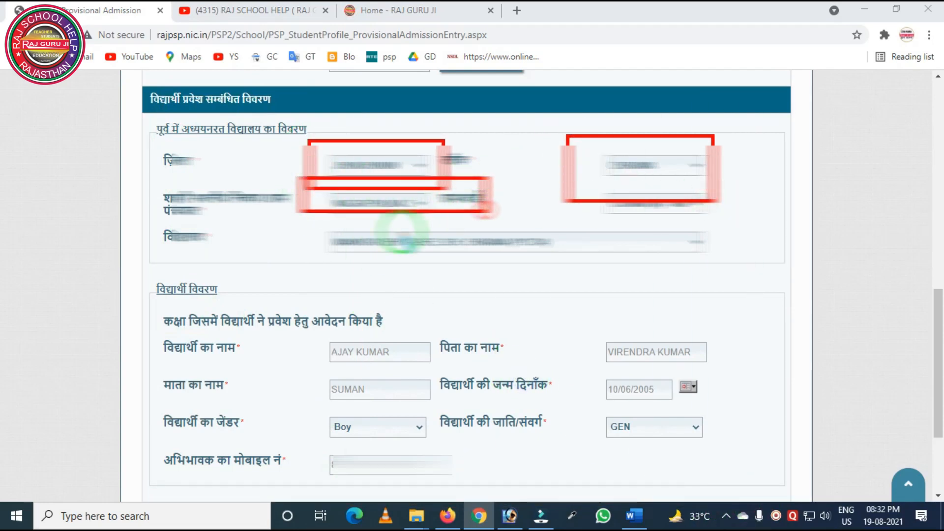
pyautogui.rightClick(293, 213)
pyautogui.moveTo(291, 215); pyautogui.dragTo(774, 305)
pyautogui.rightClick(731, 282)
pyautogui.moveTo(251, 277)
pyautogui.mouseDown()
pyautogui.moveTo(406, 439)
pyautogui.moveTo(742, 480)
pyautogui.mouseUp()
pyautogui.rightClick(528, 425)
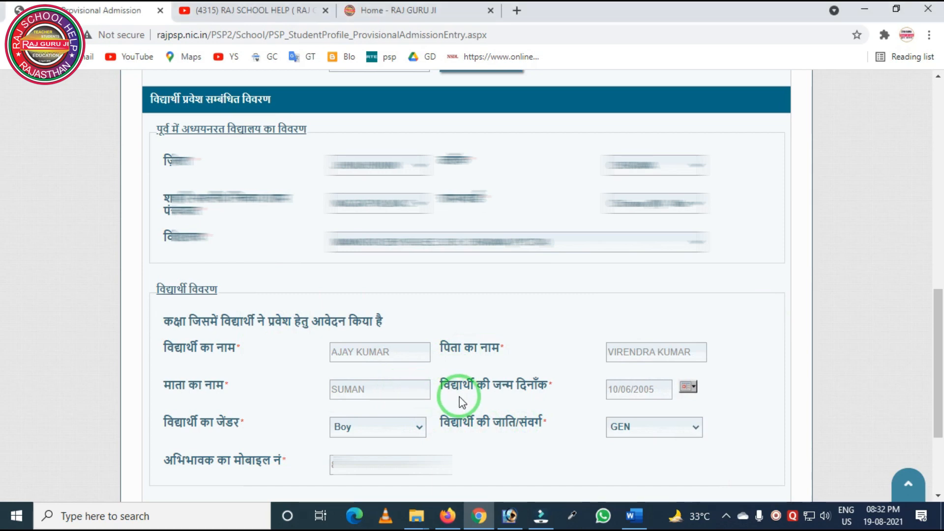
# Step: Save the student's provisional admission entry and close the notice
pyautogui.scroll(-3, 460, 398)
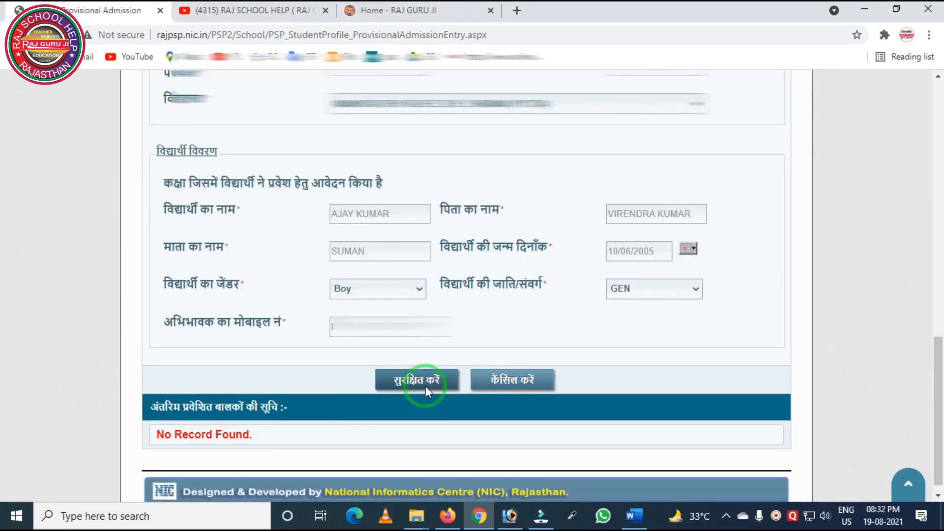
pyautogui.click(423, 381)
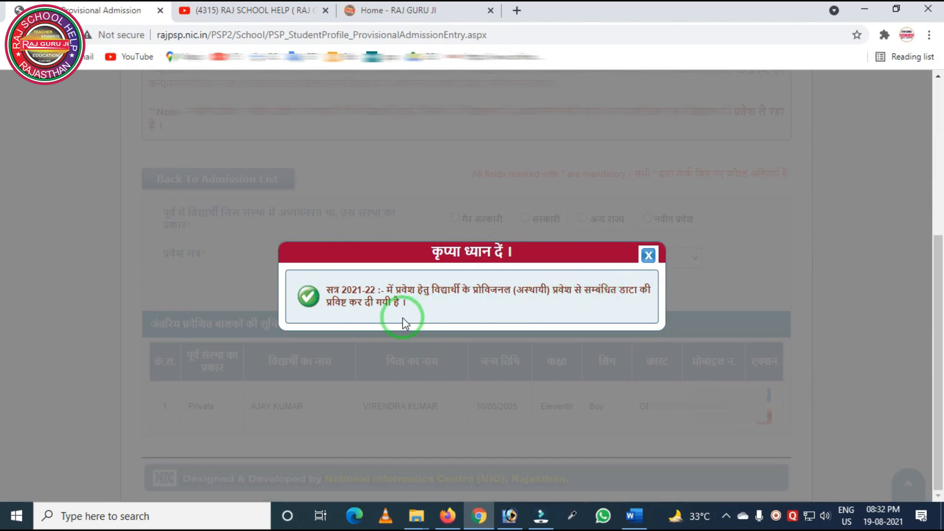
pyautogui.click(648, 255)
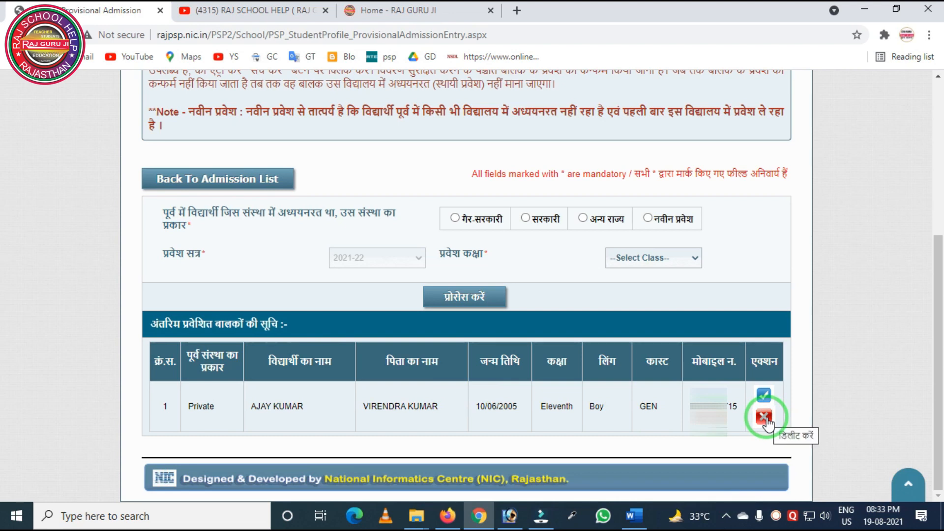
# Step: Verify the listed student by entering the TC number and confirm the admission to class Eleventh
pyautogui.click(757, 396)
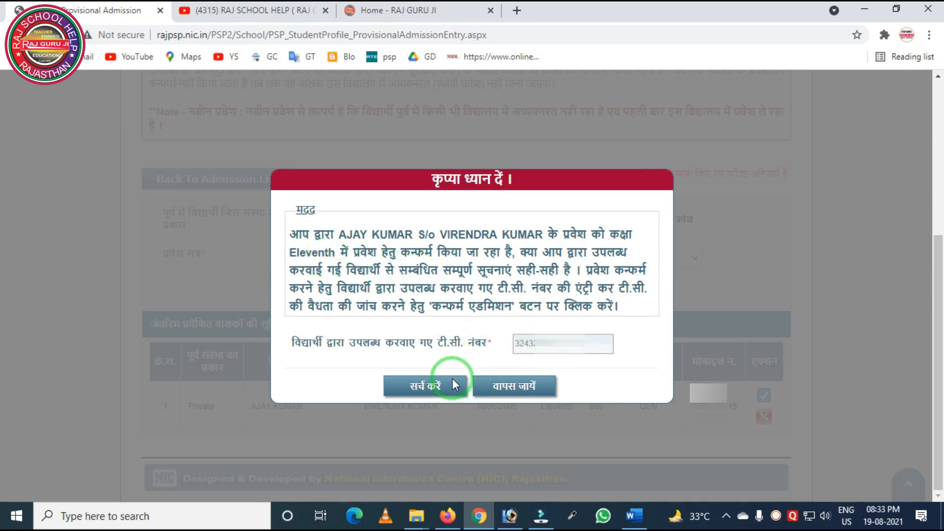
pyautogui.click(436, 384)
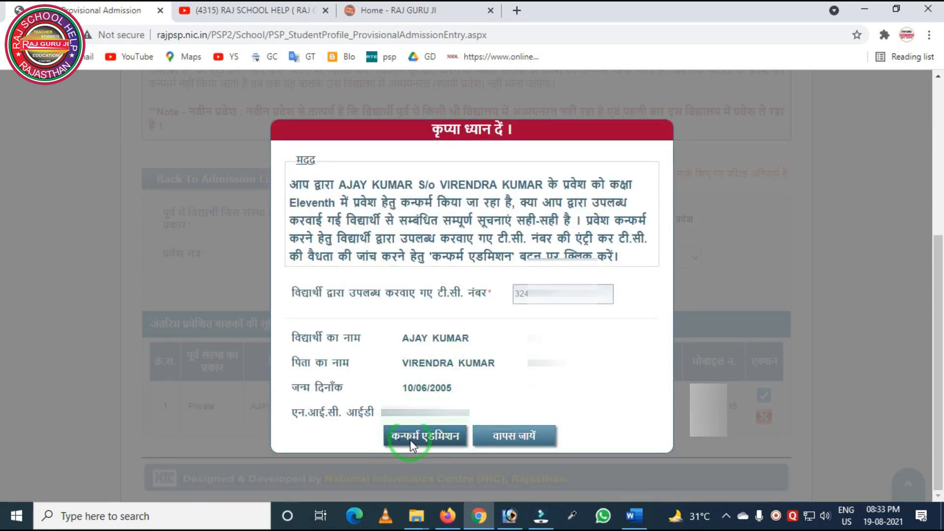
pyautogui.click(428, 436)
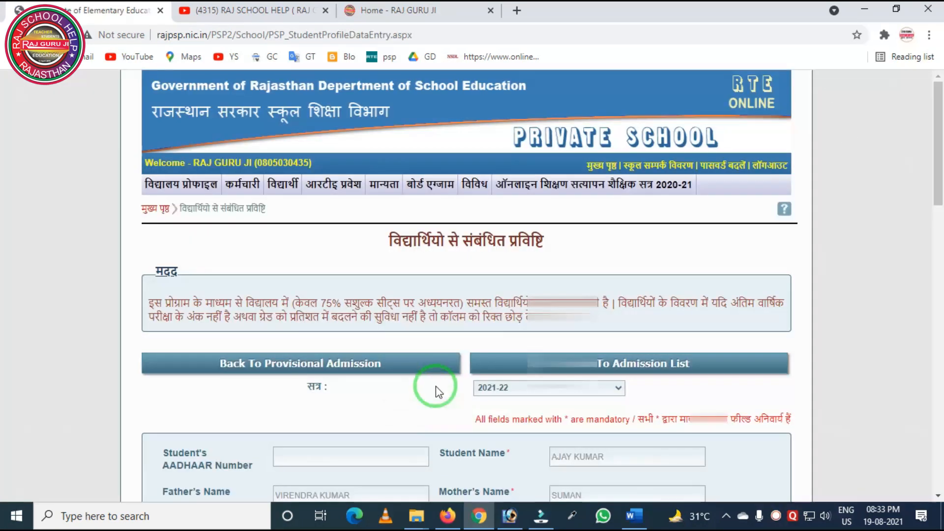
# Step: Review the personal, facility and previous-year examination fields on the student profile data entry form
pyautogui.scroll(-4, 436, 391)
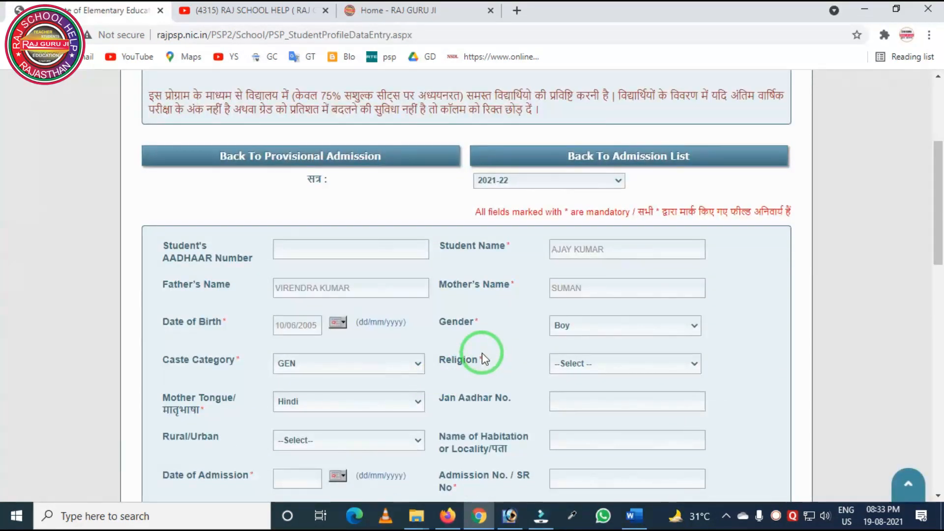
pyautogui.scroll(-15, 482, 353)
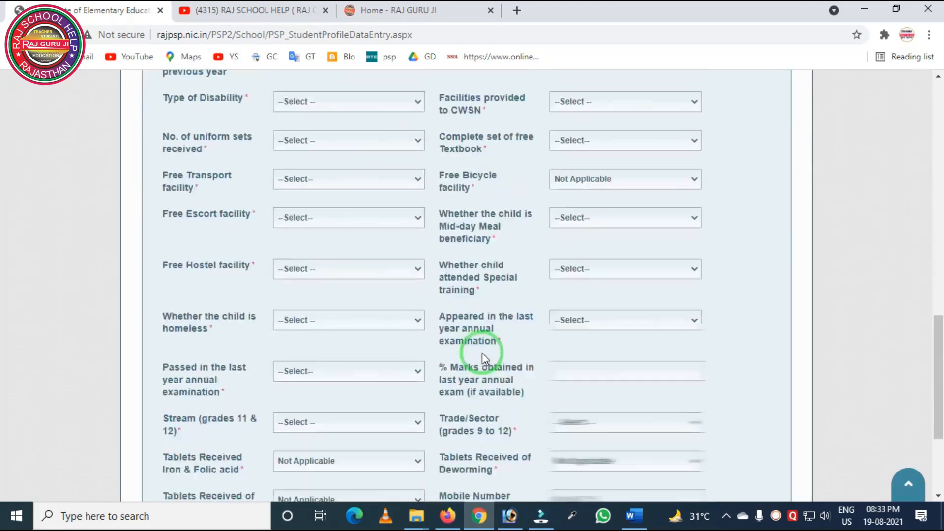
pyautogui.scroll(10, 492, 373)
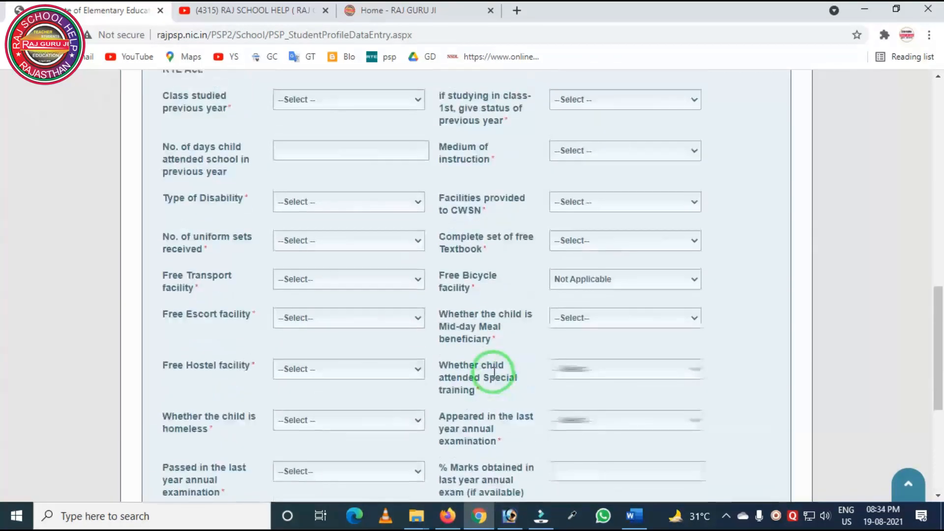
# Step: Look through the rest of the student profile form, including the class, stream, tablet and contact fields
pyautogui.scroll(4, 442, 363)
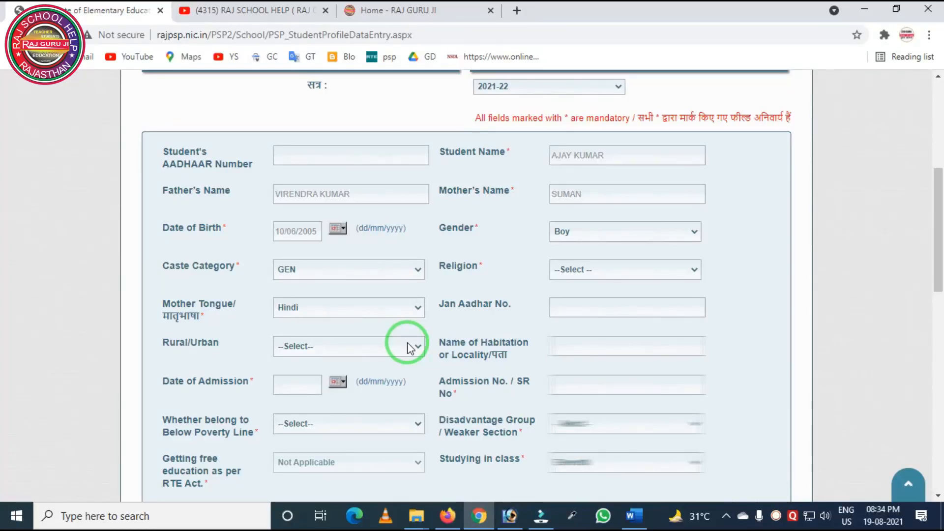
pyautogui.scroll(-3, 410, 349)
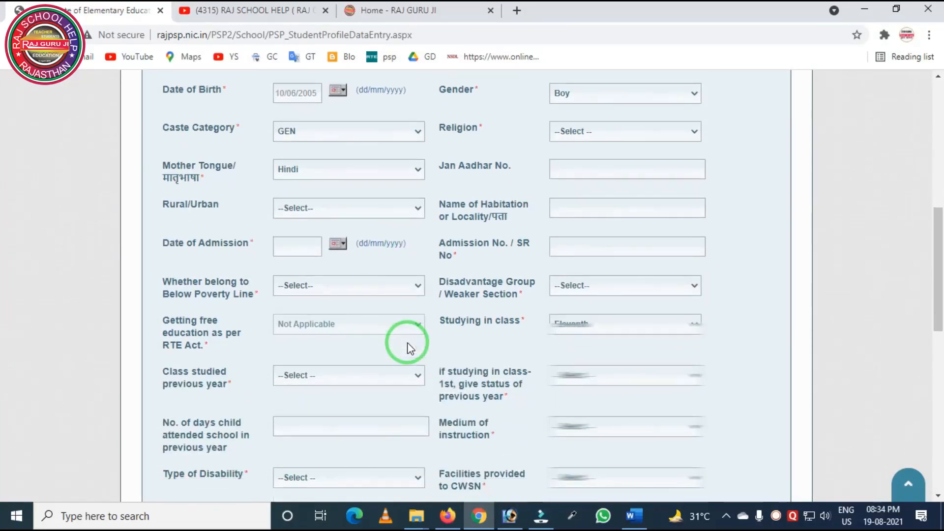
pyautogui.scroll(-11, 410, 348)
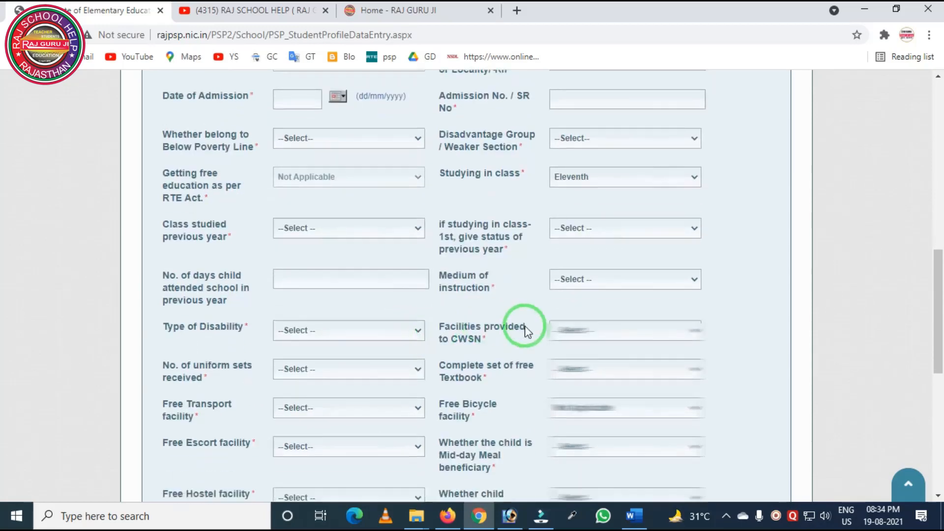
pyautogui.scroll(7, 464, 355)
pyautogui.scroll(-7, 463, 356)
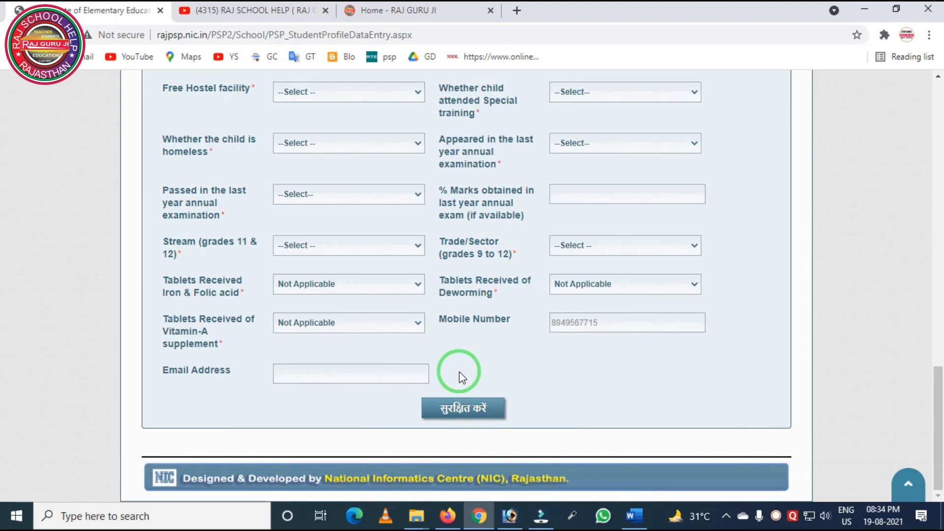
pyautogui.scroll(7, 459, 373)
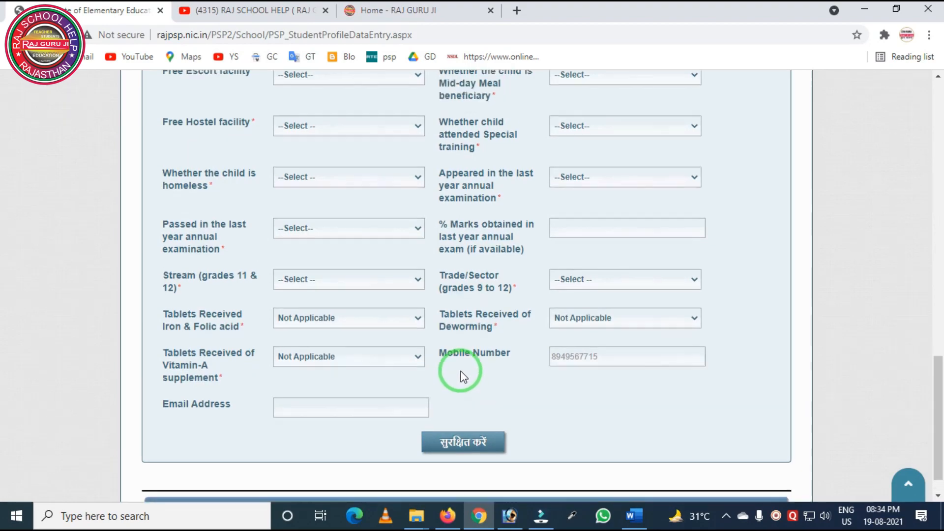
pyautogui.scroll(-1, 461, 376)
pyautogui.scroll(8, 460, 376)
pyautogui.scroll(-3, 467, 381)
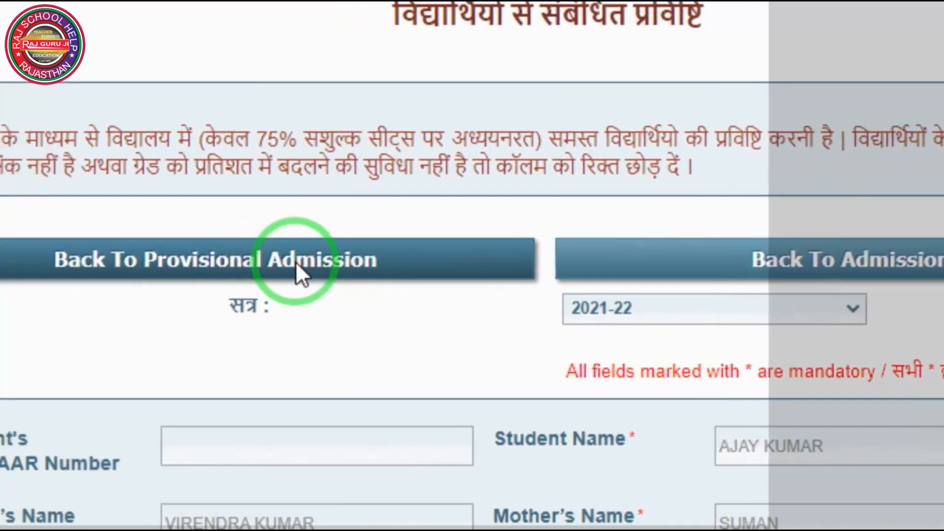
# Step: Return to the provisional admission entry page and close the notice about the saved 2021-22 entry
pyautogui.click(298, 265)
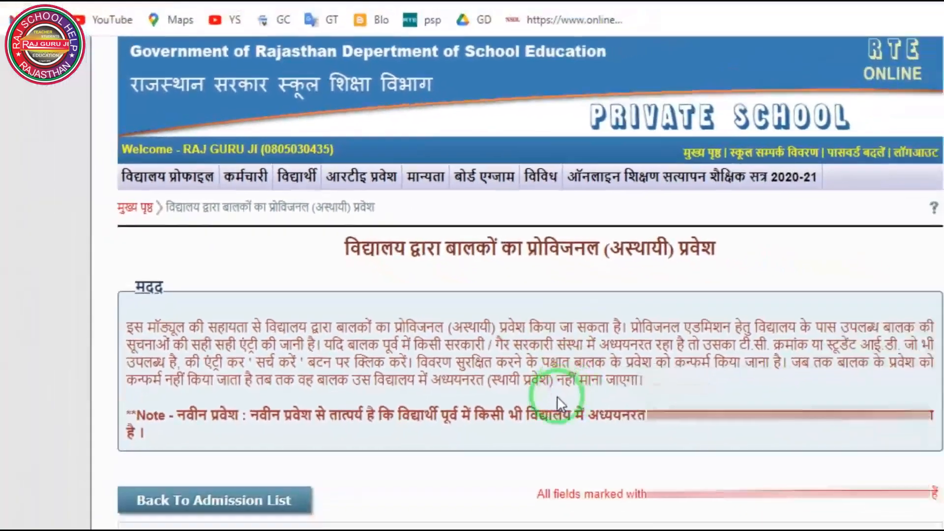
pyautogui.scroll(-3, 580, 384)
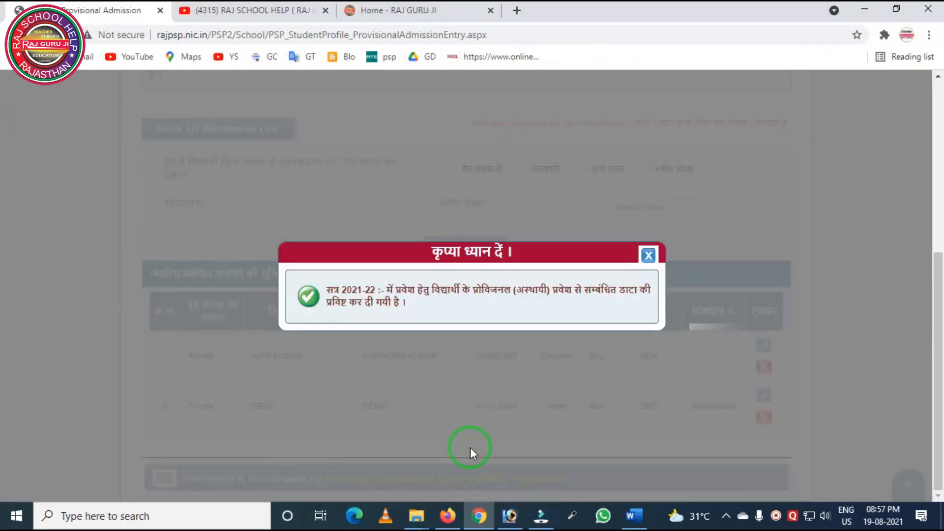
pyautogui.click(648, 256)
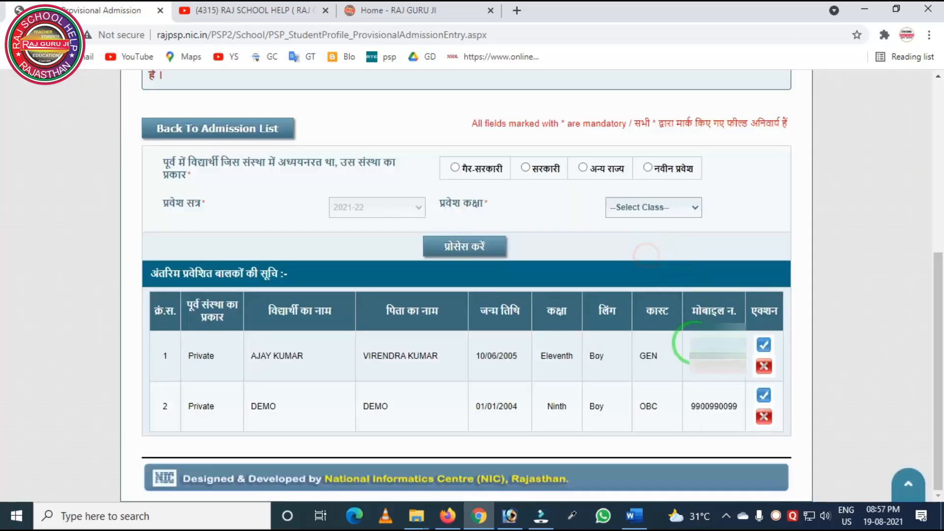
# Step: Examine the student rows in the list of provisionally admitted children
pyautogui.hotkey('ctrl', 'alt', 'd')
pyautogui.moveTo(116, 298)
pyautogui.mouseDown()
pyautogui.moveTo(217, 449)
pyautogui.moveTo(720, 493)
pyautogui.mouseUp()
pyautogui.rightClick(539, 398)
pyautogui.moveTo(148, 327); pyautogui.dragTo(381, 378)
pyautogui.moveTo(145, 377); pyautogui.dragTo(365, 442)
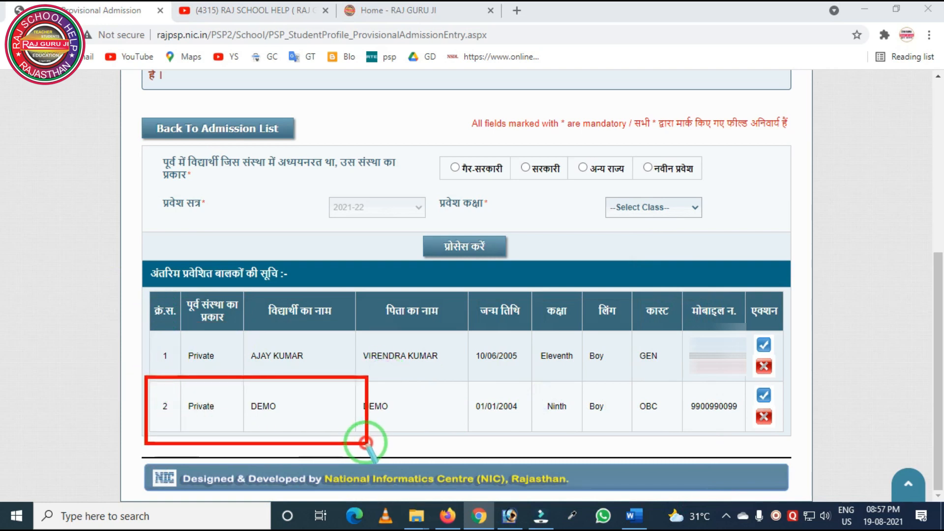
pyautogui.rightClick(393, 417)
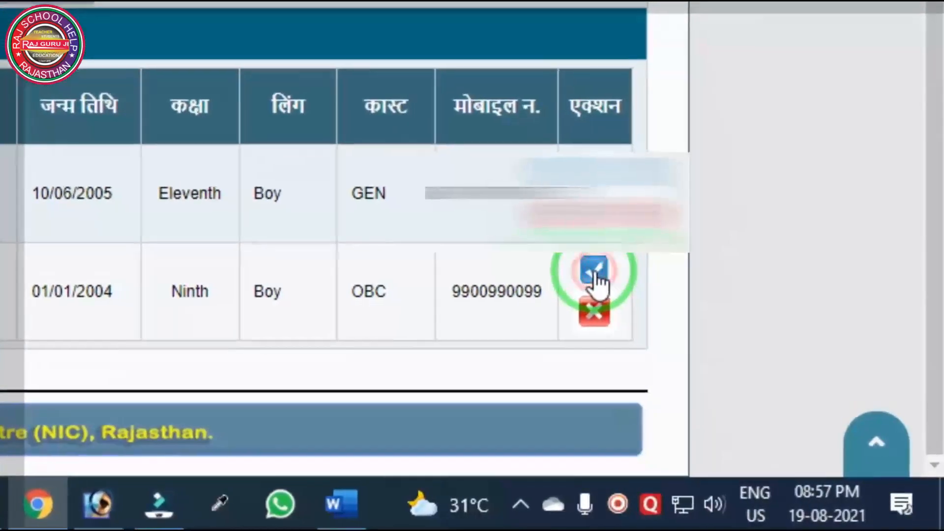
# Step: Open the admission confirmation for the DEMO student of class Ninth and go back without entering a TC number
pyautogui.click(632, 301)
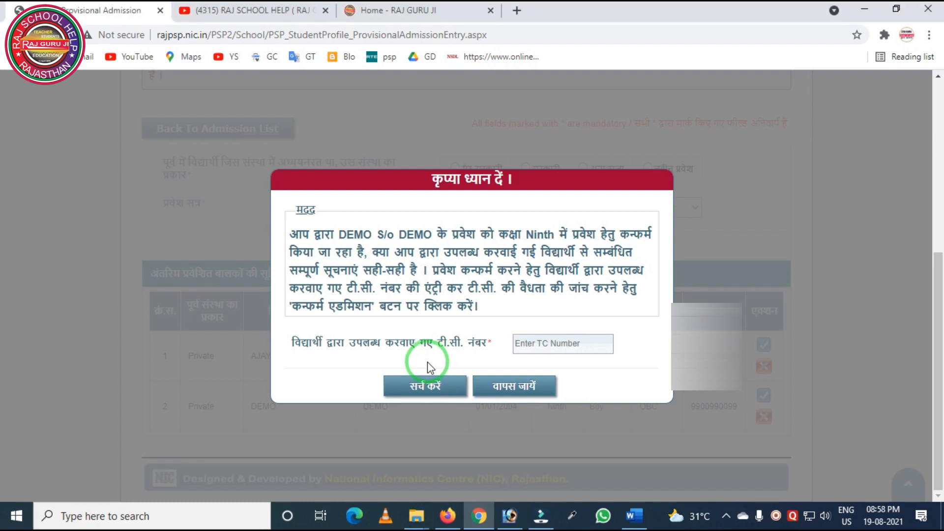
pyautogui.click(500, 388)
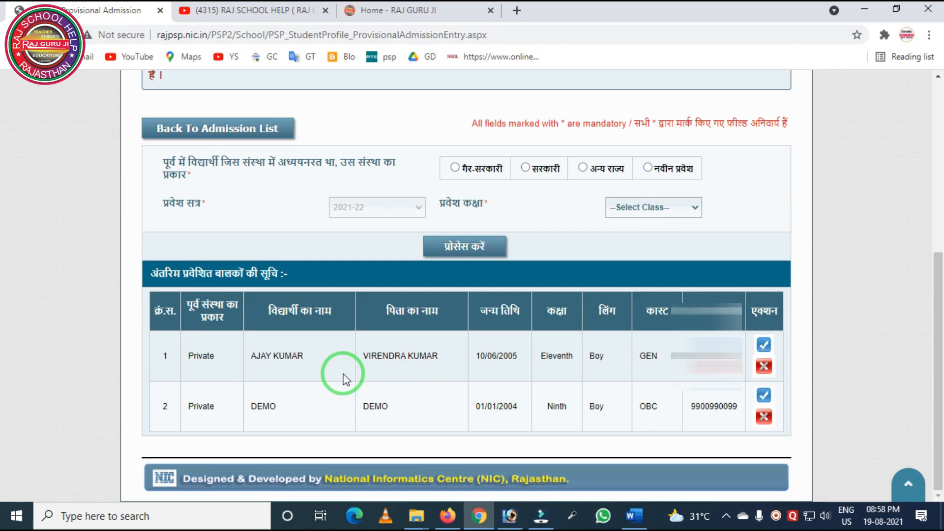
# Step: Open the data entry page for fee-paying students and view the 2021-22 student list for all classes
pyautogui.scroll(5, 344, 377)
pyautogui.moveTo(285, 148)
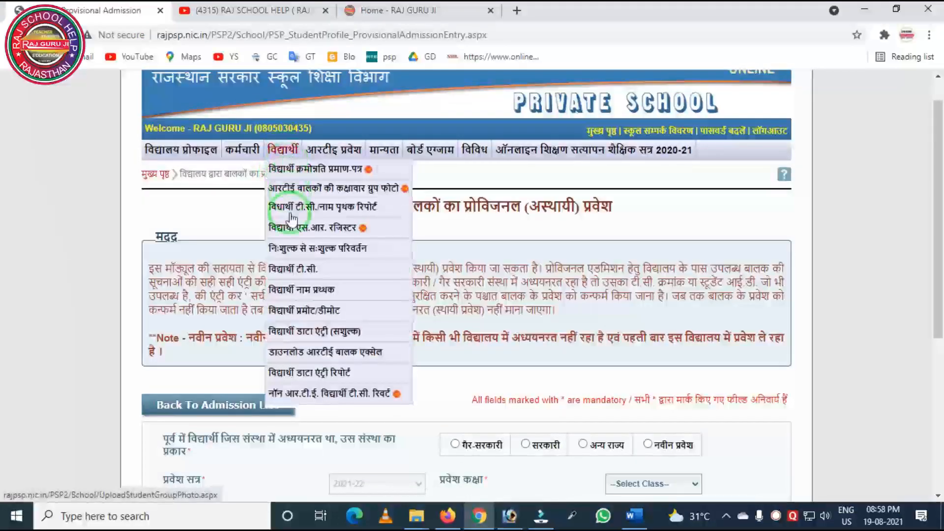
pyautogui.click(315, 337)
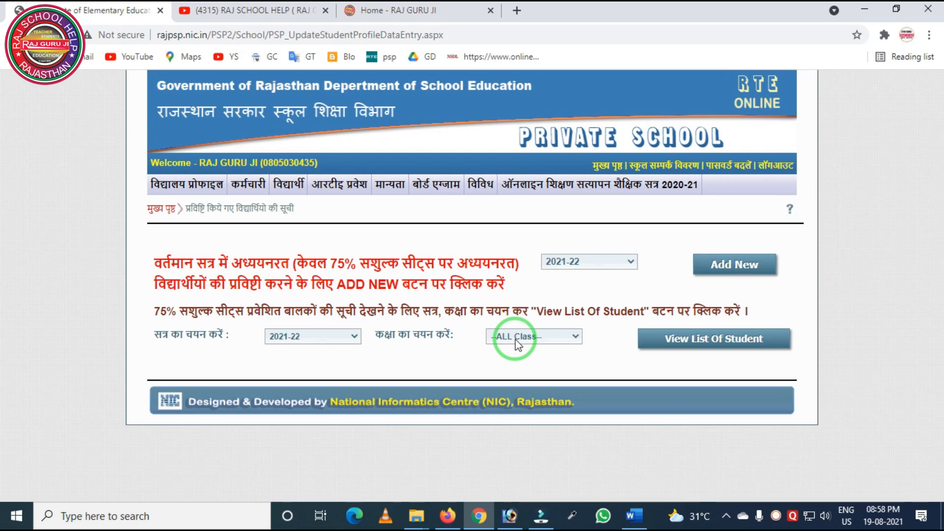
pyautogui.click(503, 338)
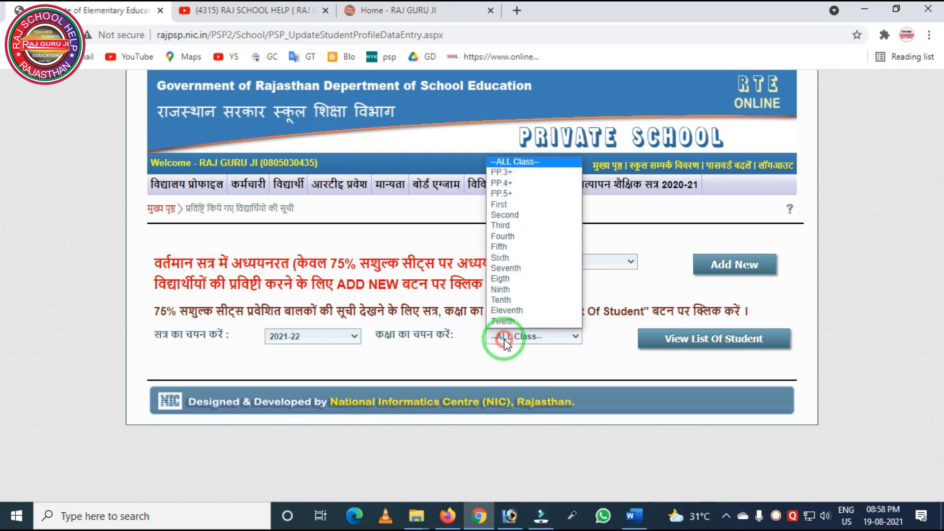
pyautogui.click(502, 339)
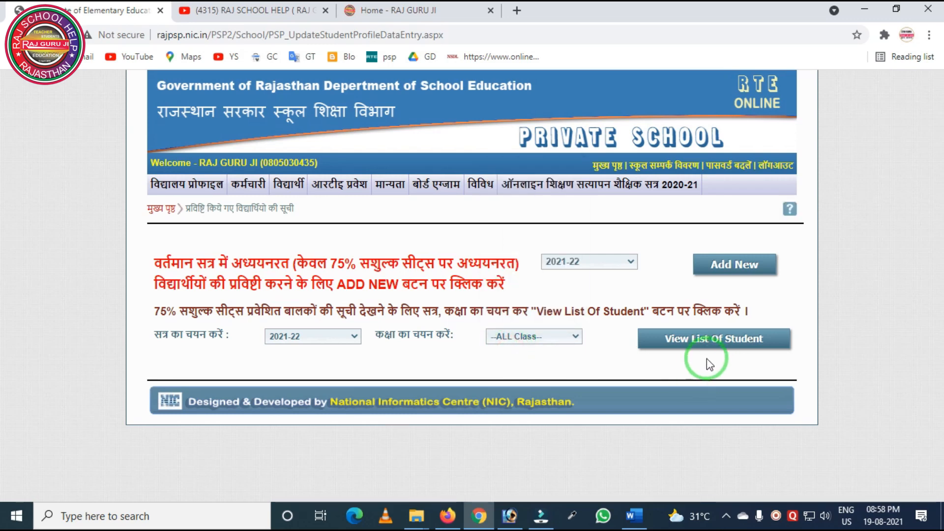
pyautogui.click(719, 344)
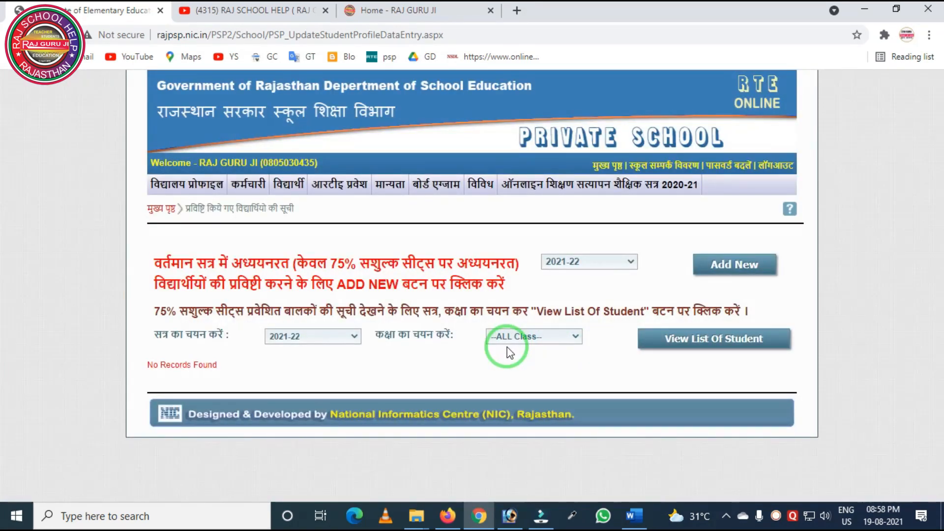
pyautogui.hotkey('ctrl', '2')
pyautogui.moveTo(116, 314); pyautogui.dragTo(816, 491)
pyautogui.rightClick(358, 395)
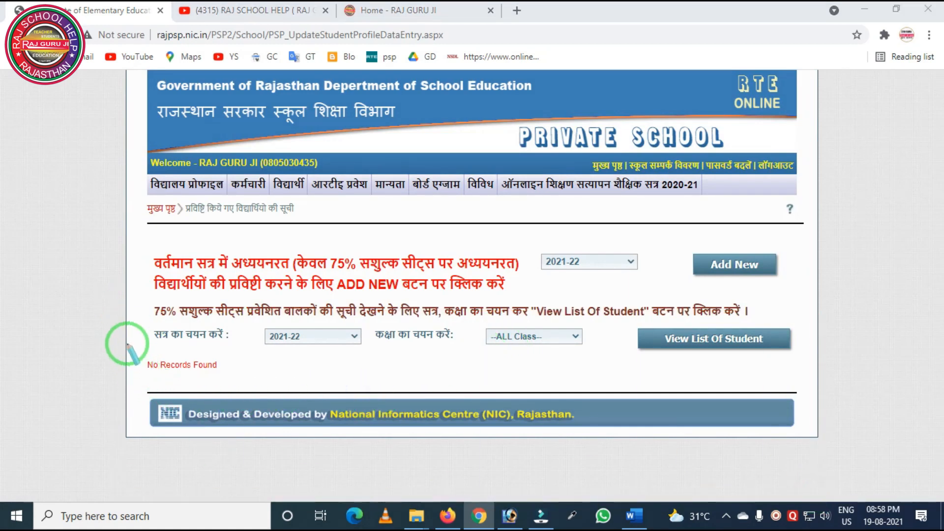
pyautogui.moveTo(130, 343); pyautogui.dragTo(217, 412)
pyautogui.rightClick(204, 382)
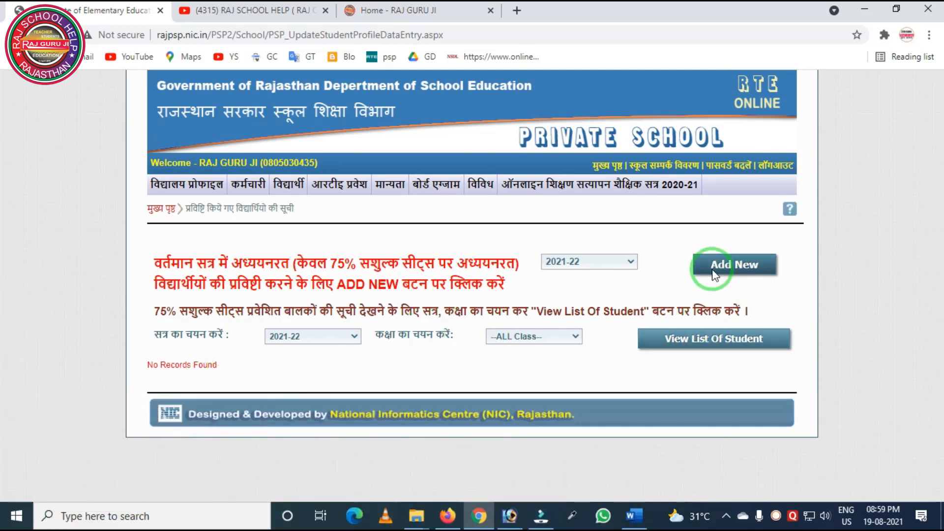
# Step: Start adding a new 2021-22 student and review the provisional admission form and the list of provisionally admitted children
pyautogui.click(721, 268)
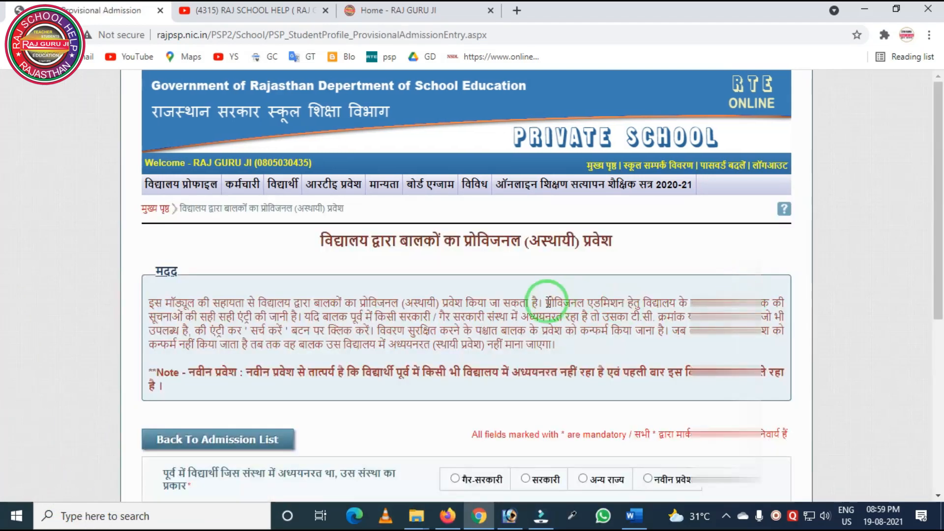
pyautogui.scroll(-4, 548, 302)
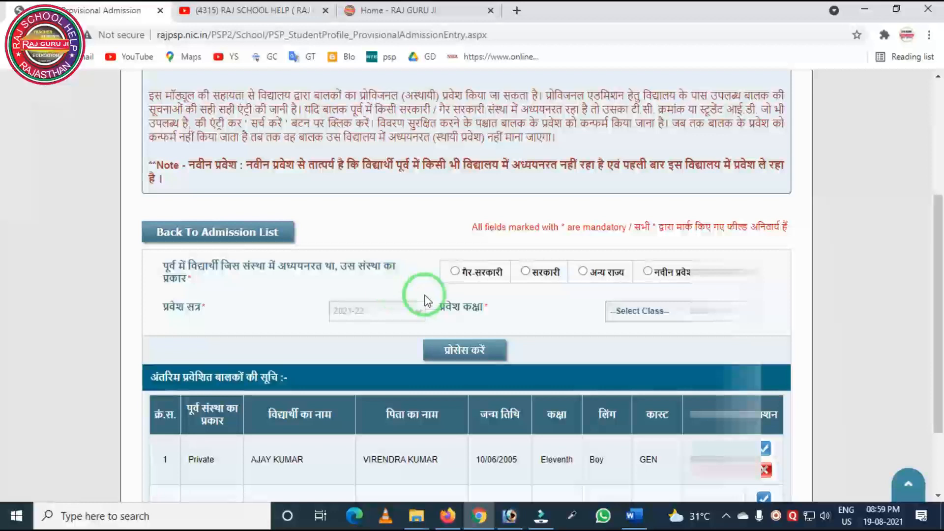
pyautogui.moveTo(138, 198)
pyautogui.mouseDown()
pyautogui.moveTo(146, 247)
pyautogui.moveTo(763, 340)
pyautogui.mouseUp()
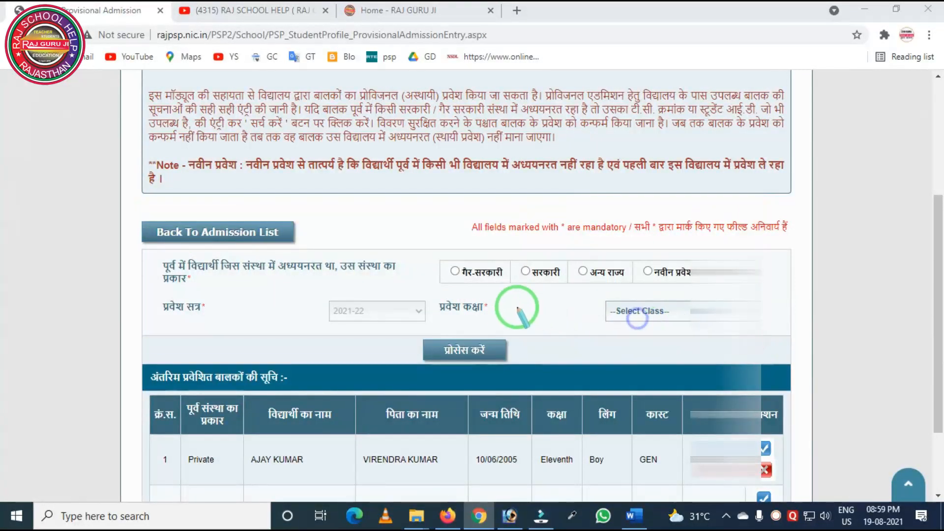
pyautogui.scroll(-2, 369, 305)
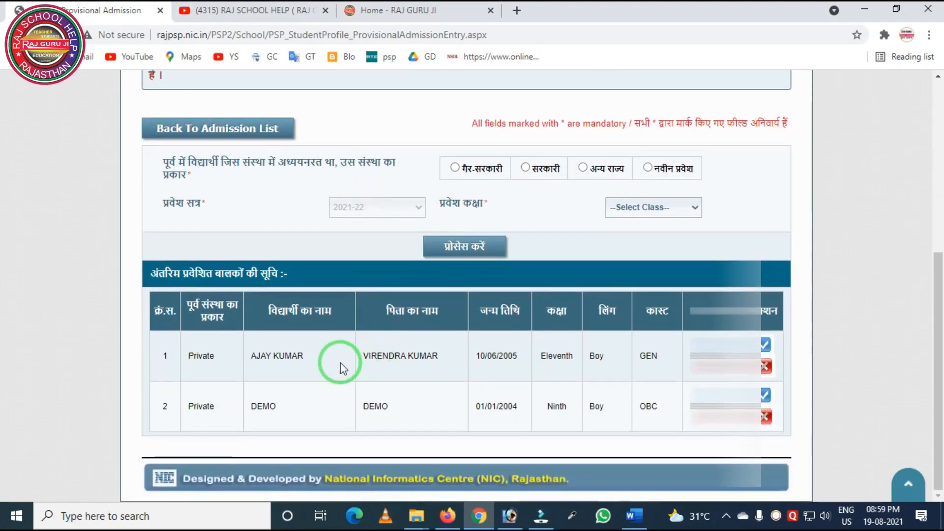
pyautogui.moveTo(125, 274)
pyautogui.mouseDown()
pyautogui.moveTo(763, 462)
pyautogui.moveTo(827, 459)
pyautogui.mouseUp()
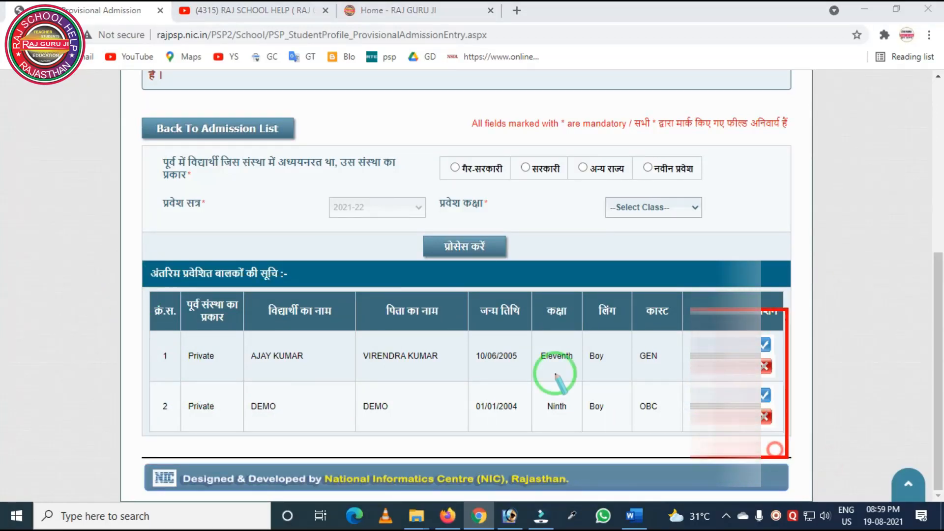
pyautogui.scroll(3, 428, 354)
pyautogui.scroll(3, 426, 353)
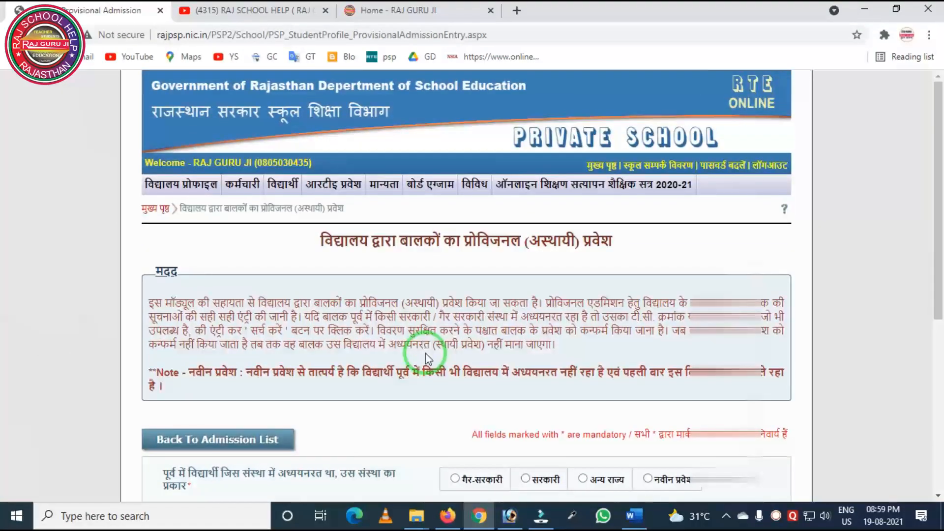